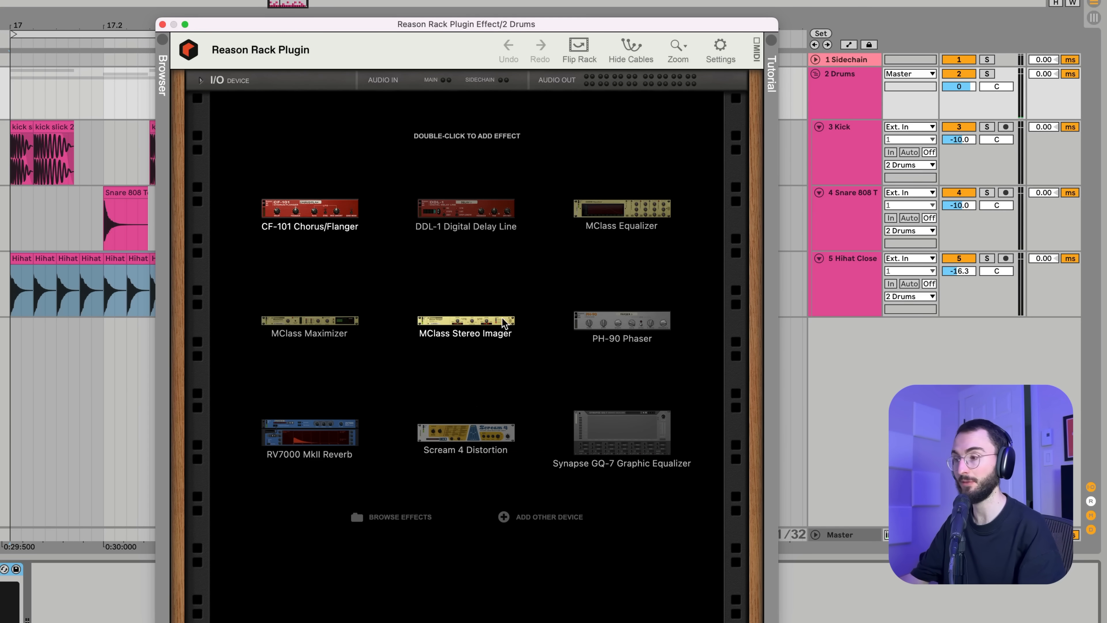
- Add a Scream 4 Distortion to the rack and adjust its Damage Control to 84 during playback
double_click(452, 434)
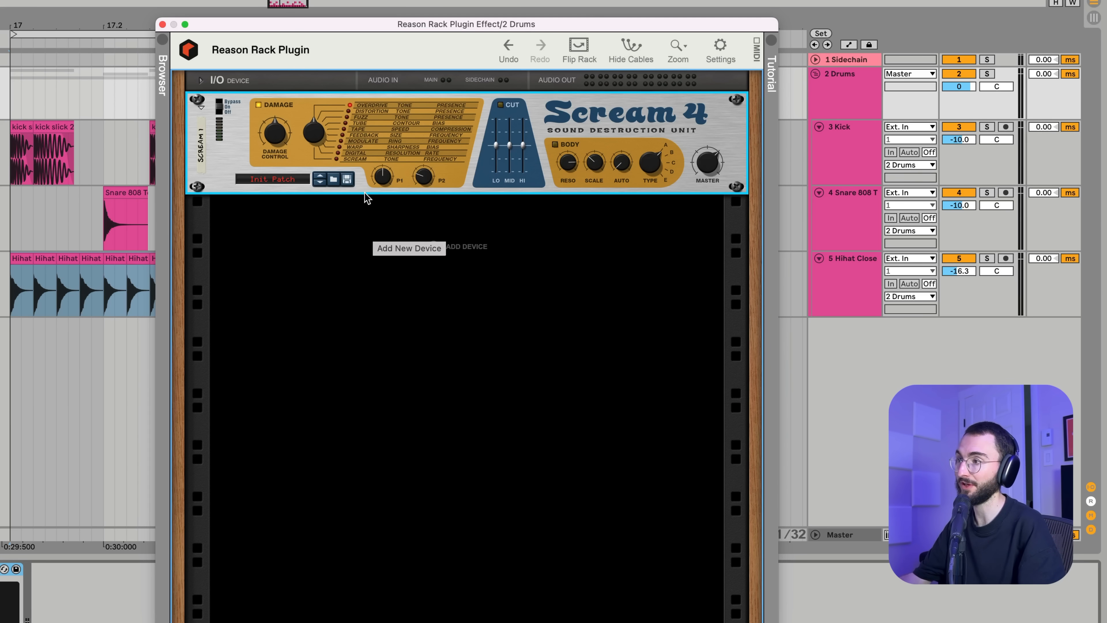
key("space")
left_click_drag(279, 140, 279, 132)
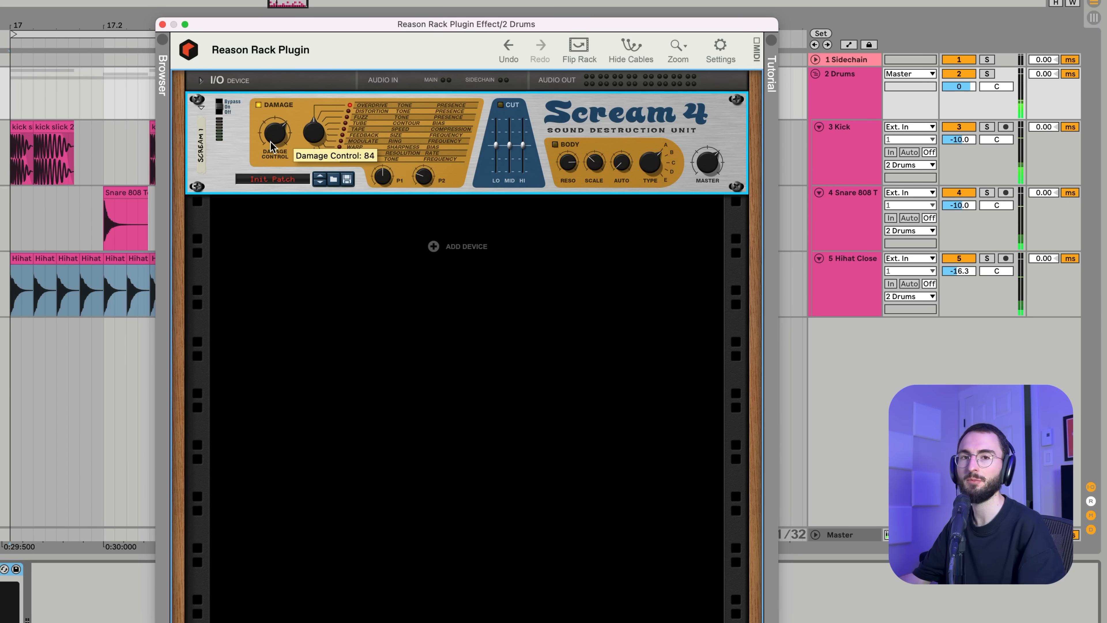
- Place a Spider Audio Merger & Splitter from the Utilities devices above Scream 4 in the rack
left_click(161, 61)
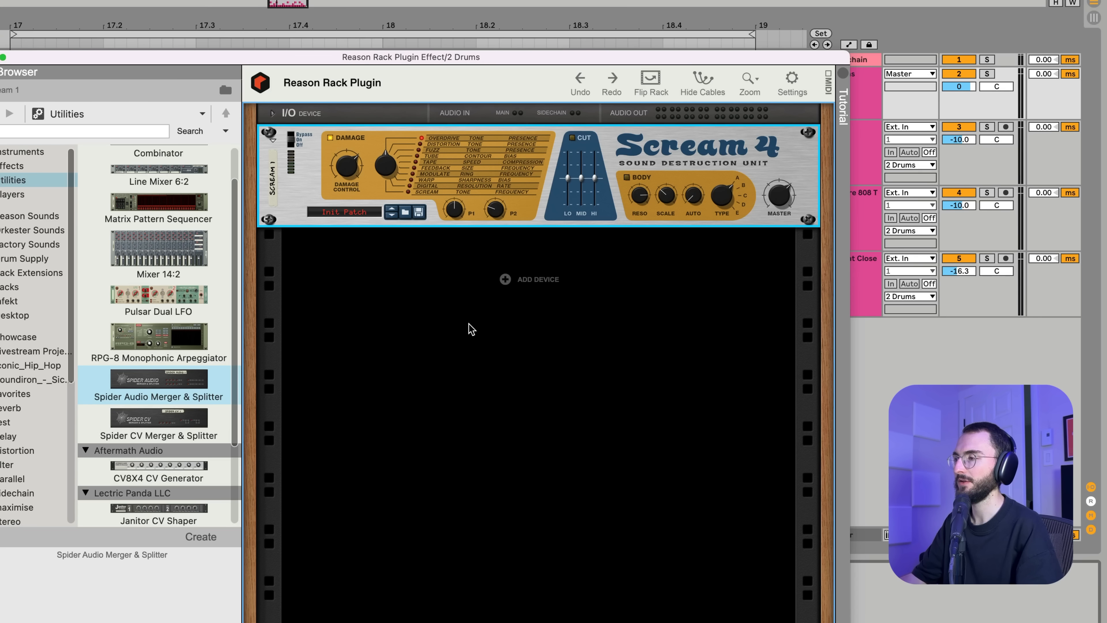
left_click(162, 392)
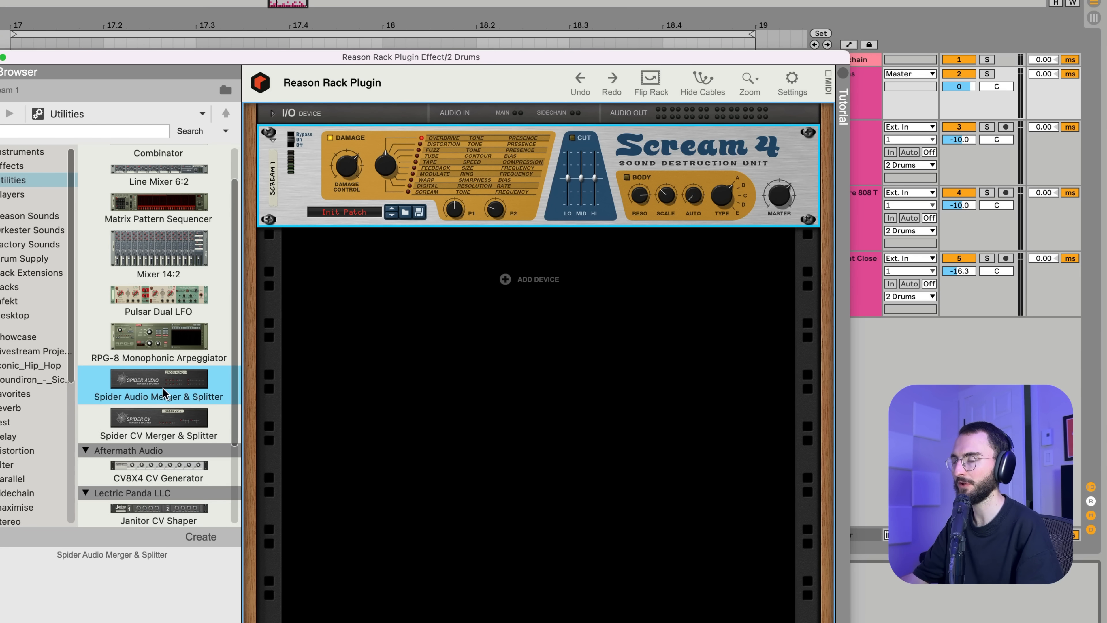
mouse_move(163, 392)
left_mouse_down()
mouse_move(403, 126)
mouse_move(445, 128)
left_mouse_up()
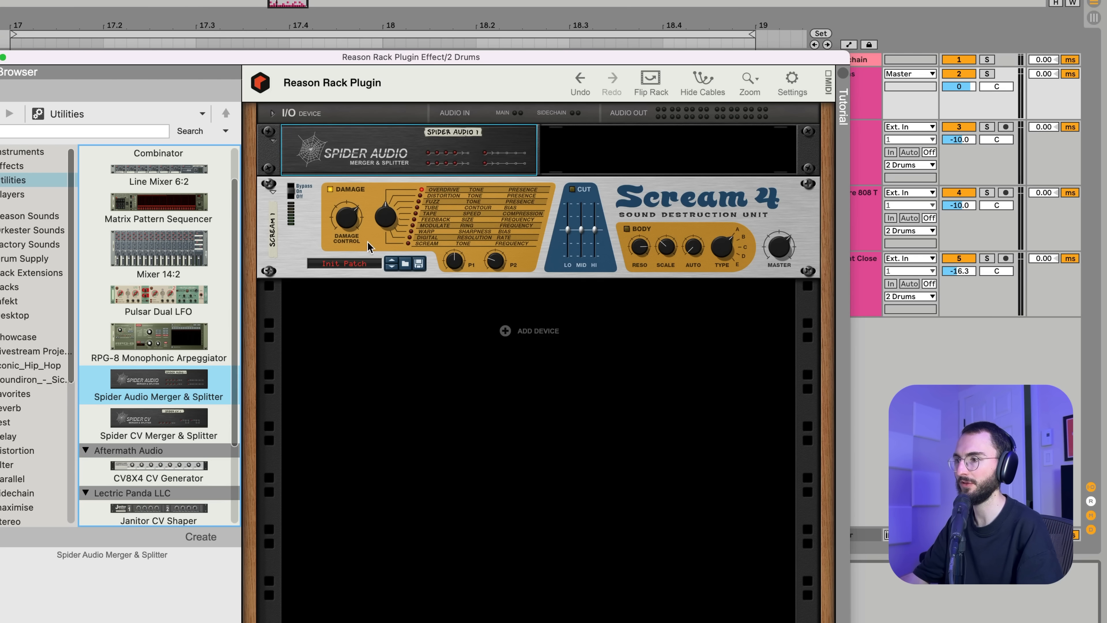
- Place a Line Mixer 6:2 from the Utilities devices below Scream 4 in the rack
scroll(146, 347, "down", 1)
scroll(146, 347, "up", 3)
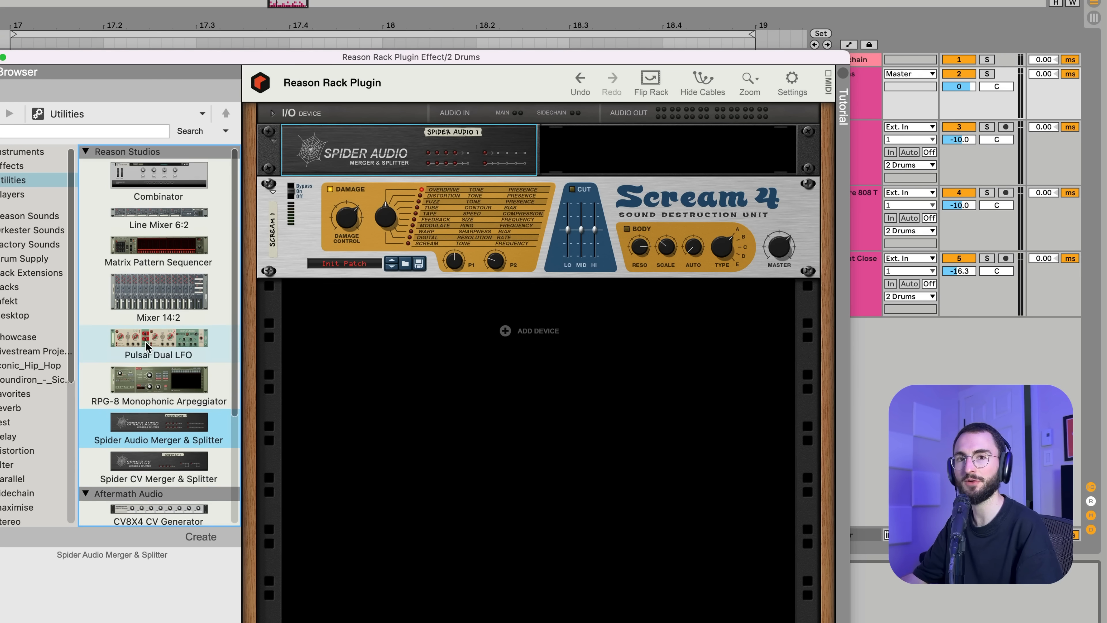
mouse_move(158, 218)
left_mouse_down()
mouse_move(159, 229)
mouse_move(442, 304)
left_mouse_up()
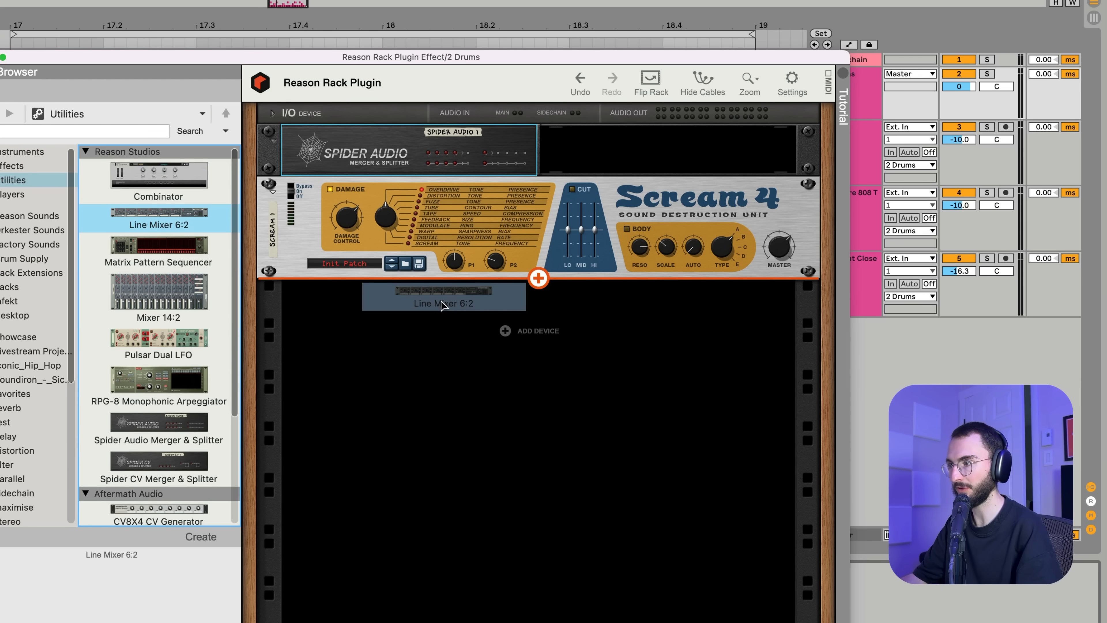
left_click_drag(441, 304, 442, 304)
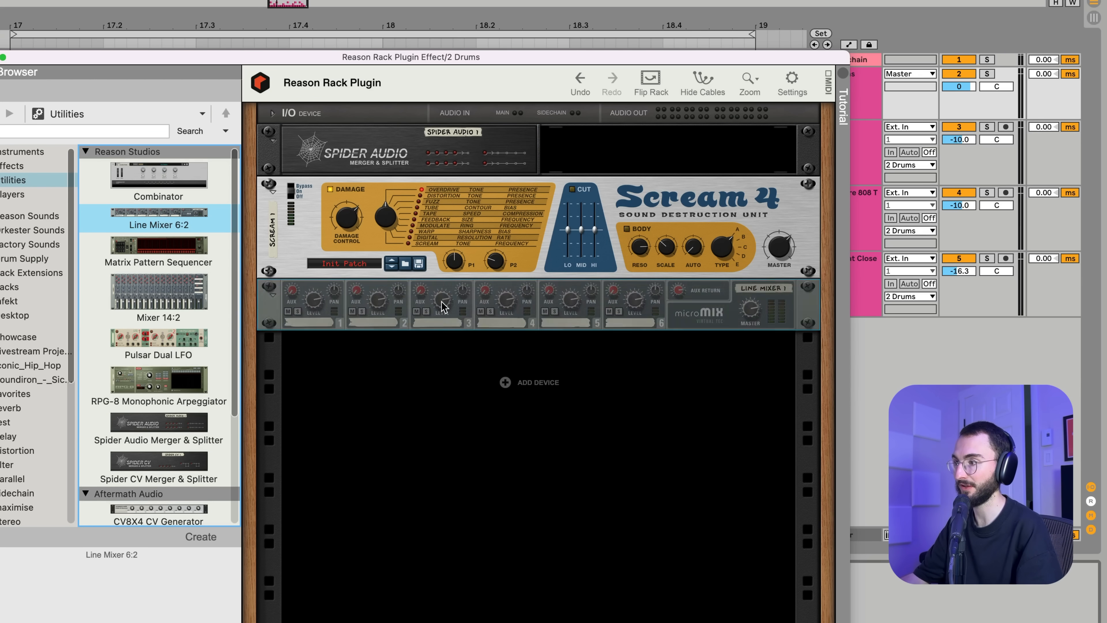
- Show the rear of the rack, expand the I/O device and disconnect Scream 4's input and output cables
key("Tab")
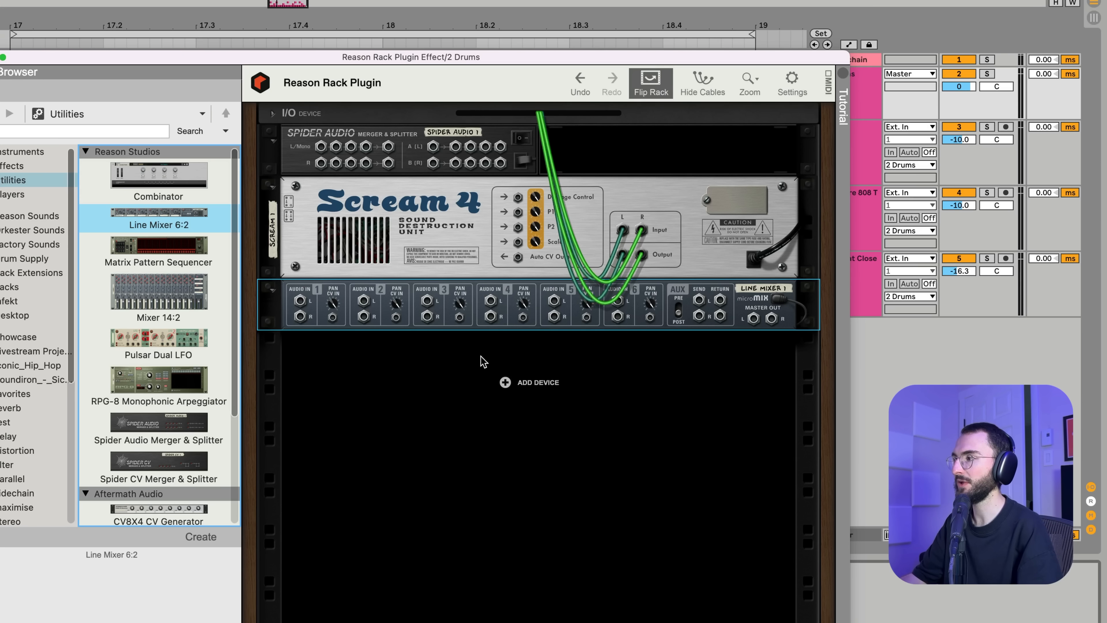
left_click(273, 114)
left_click(621, 242)
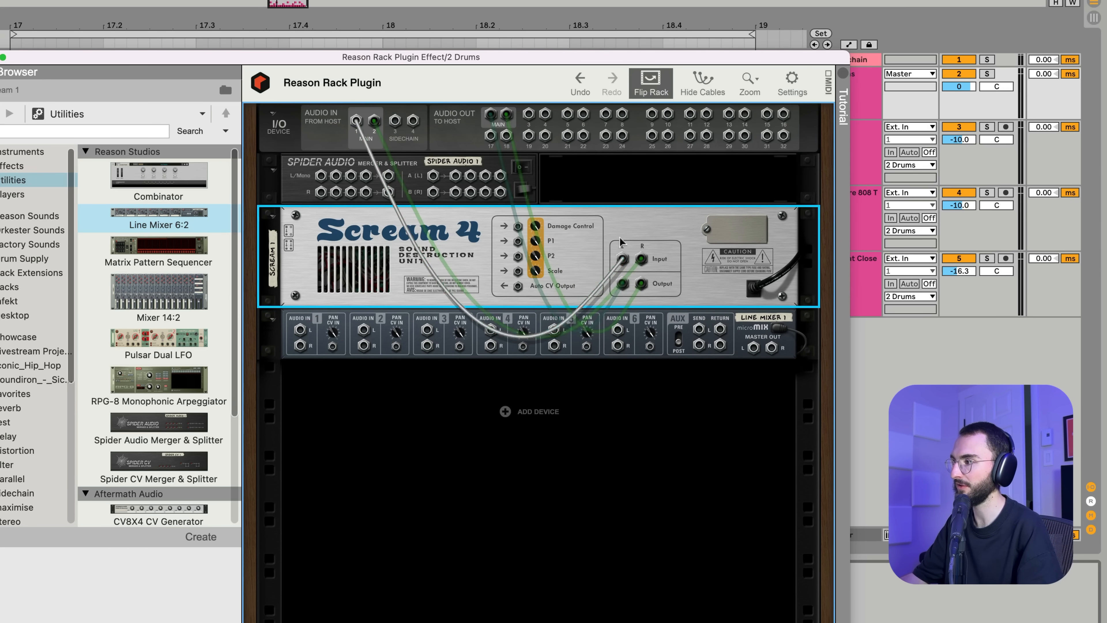
left_click_drag(620, 237, 621, 239)
left_click_drag(622, 282, 607, 219)
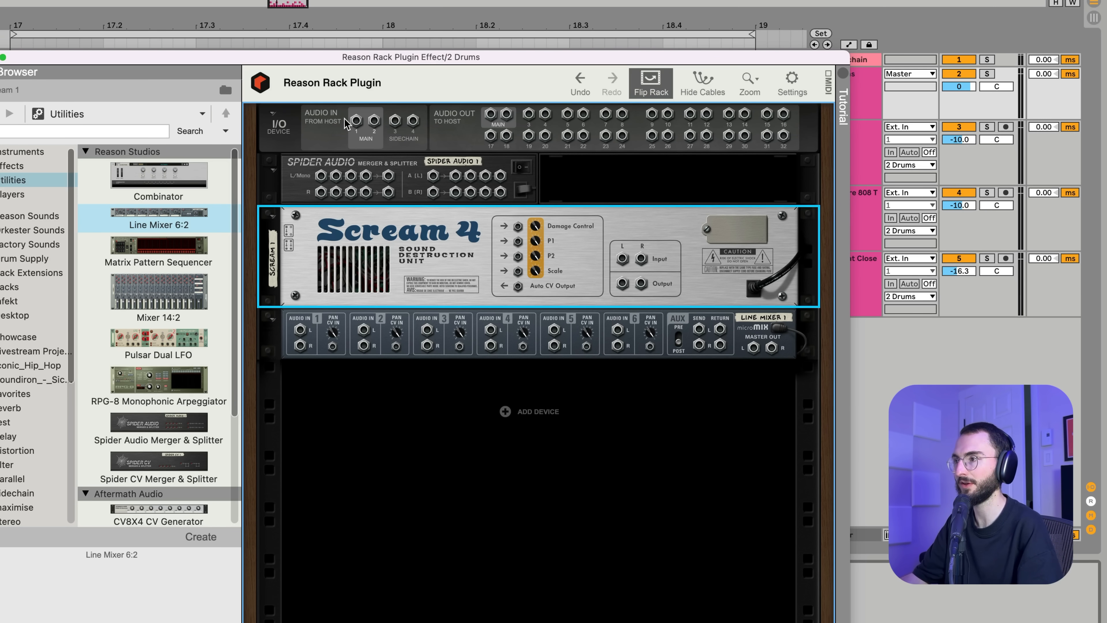
- Route the main audio input into the Spider splitter and its first split output through Scream 4 to mixer channel 1
left_click_drag(360, 127, 433, 175)
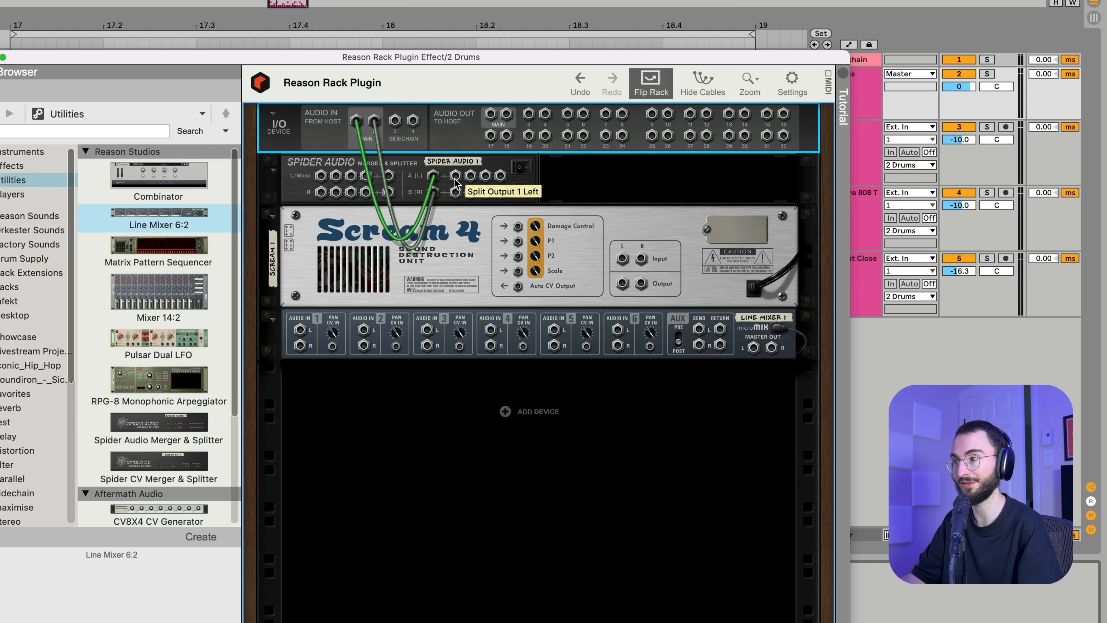
left_click_drag(455, 179, 302, 330)
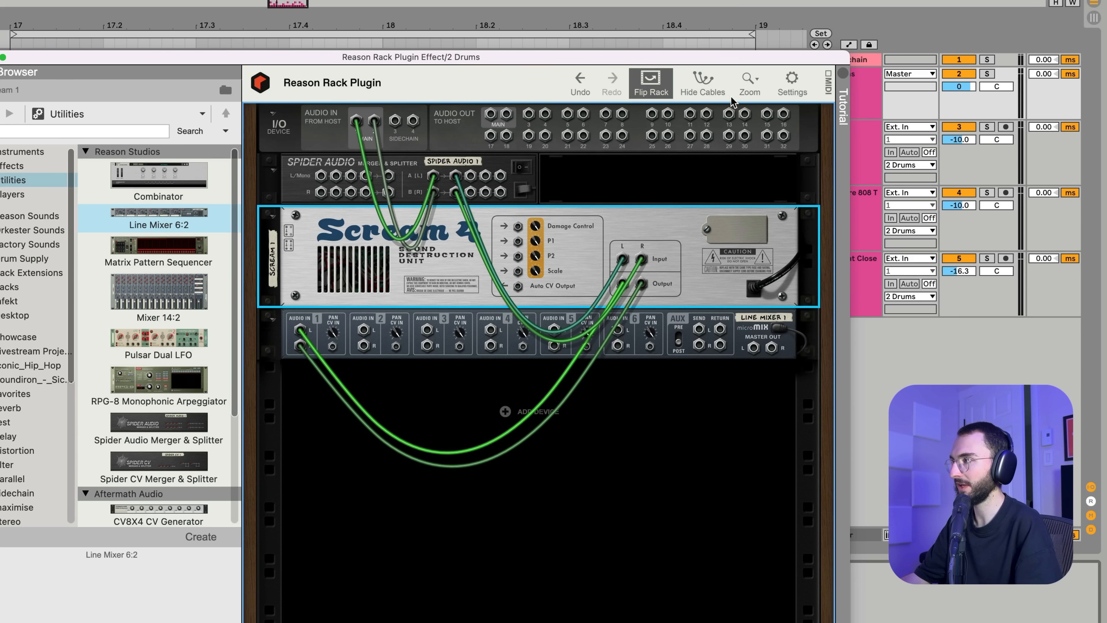
- Hide the unselected cables and connect the Spider splitter's second split output to the audio input of mixer channel 2
left_click(706, 89)
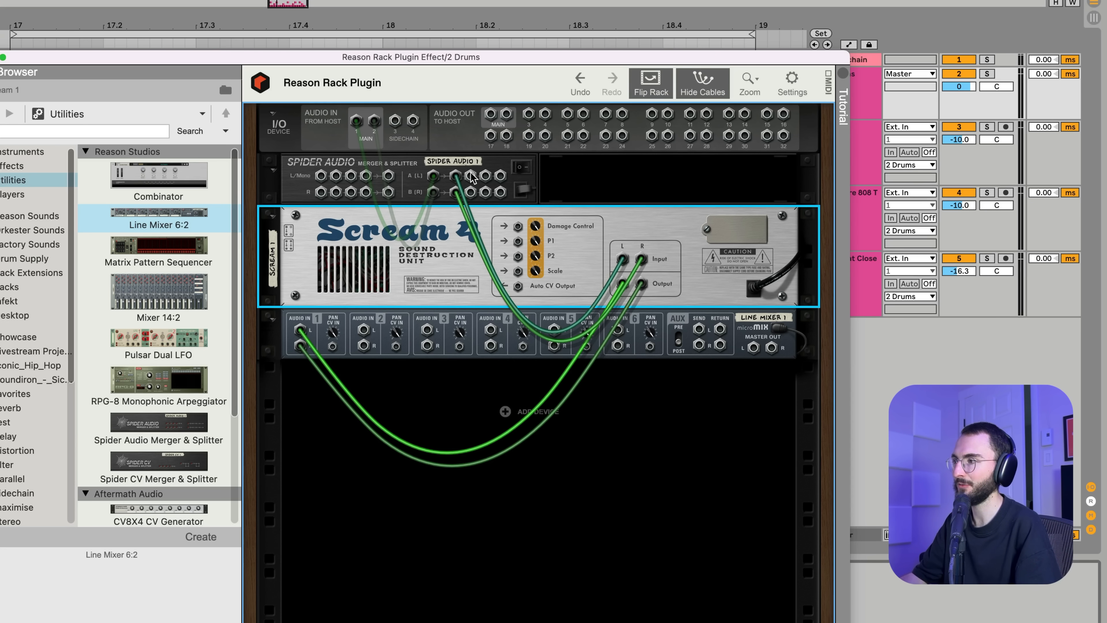
left_click_drag(471, 176, 365, 332)
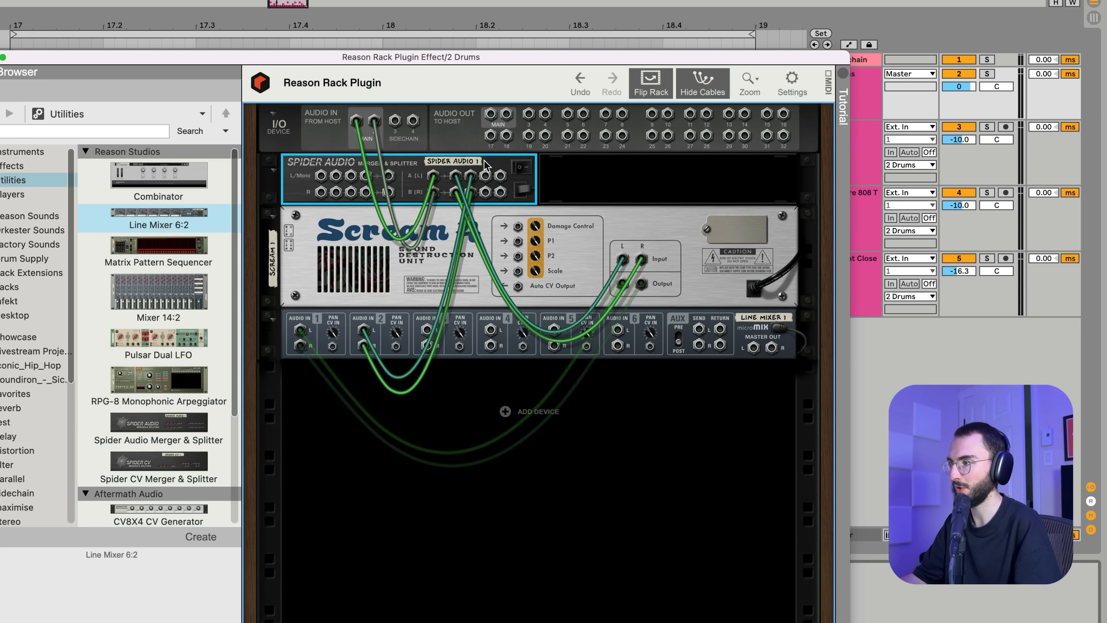
key("Tab")
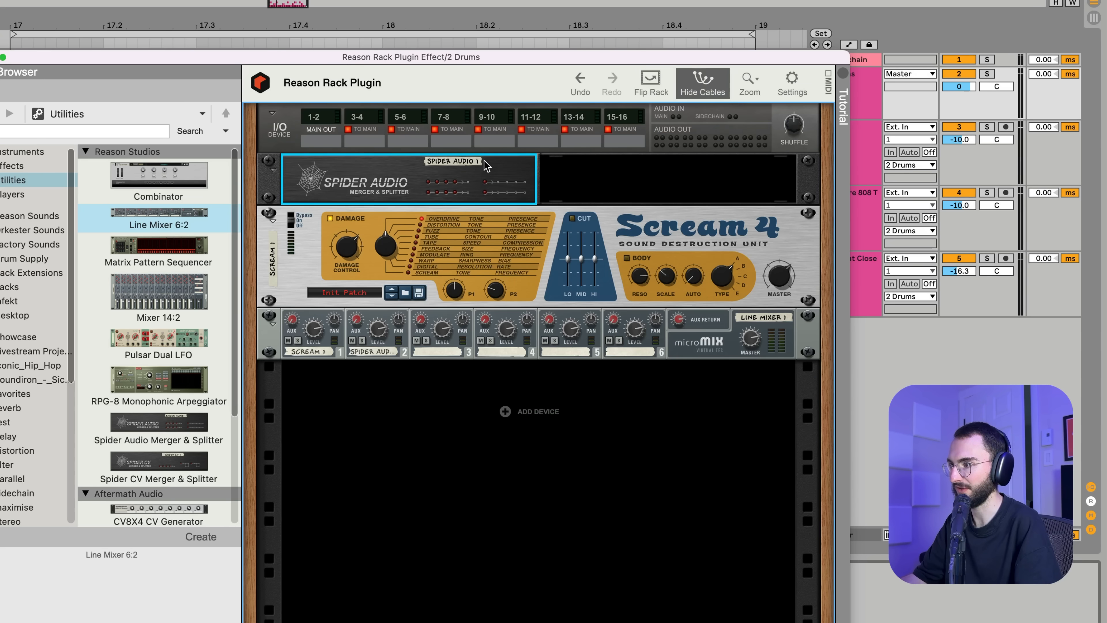
- Rename Scream 4 as Dist and the Spider Audio splitter as Dry to label the mixer channels
left_click(375, 357)
double_click(275, 268)
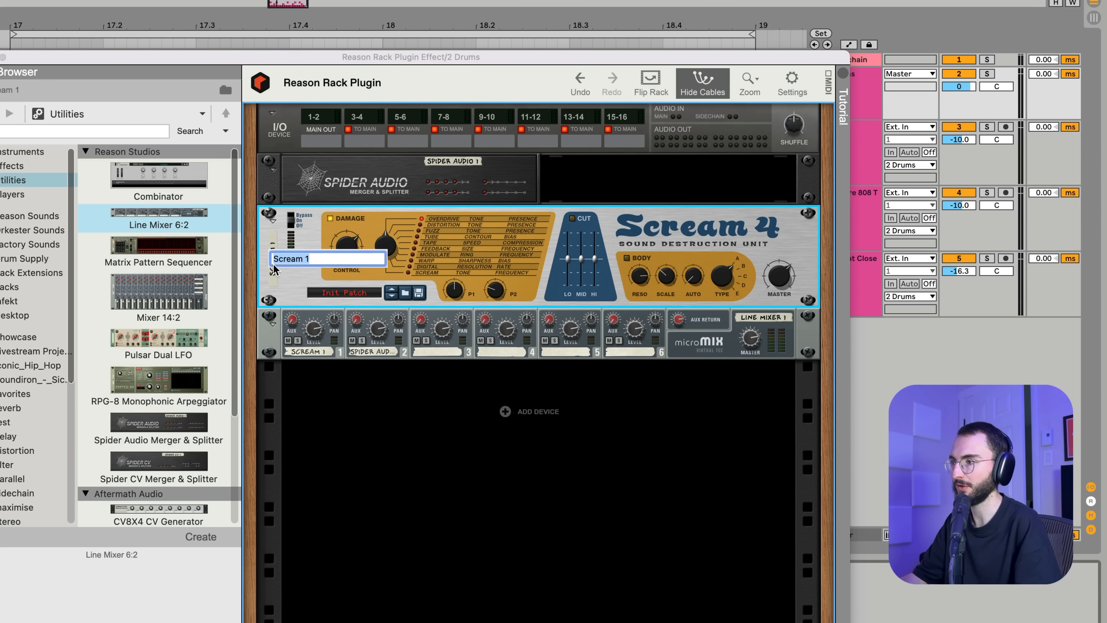
type("Dist")
key("Return")
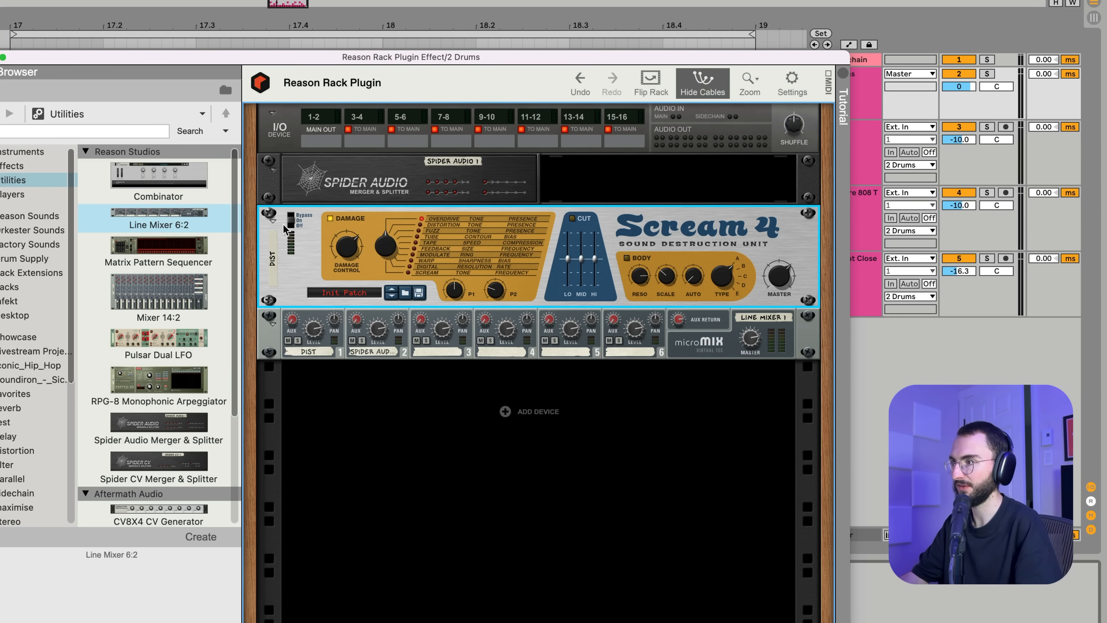
left_click(450, 168)
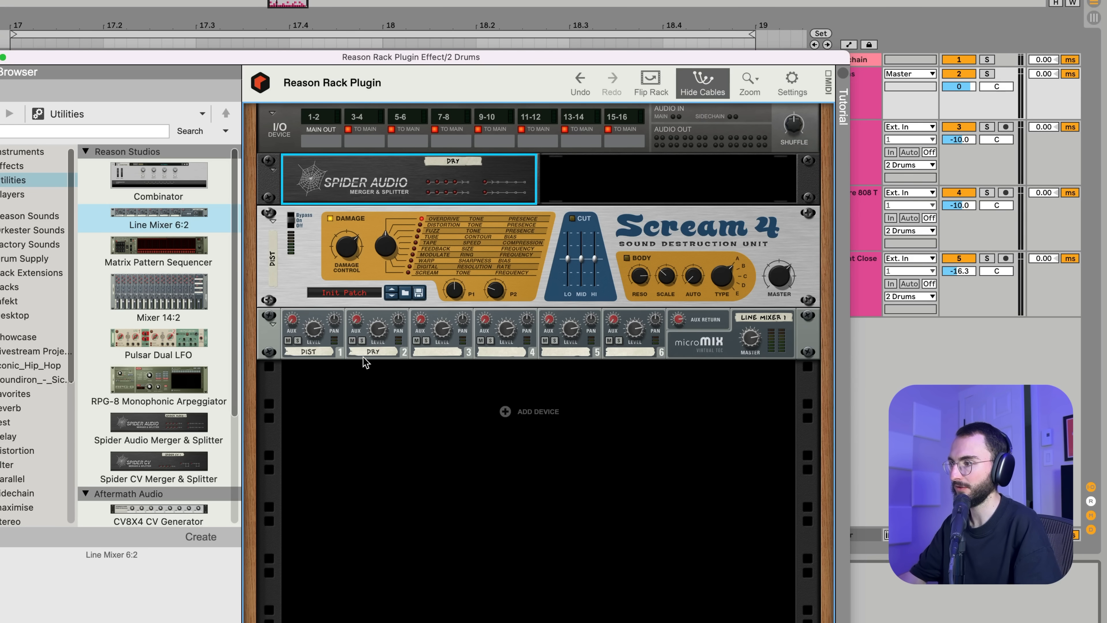
left_click(363, 356)
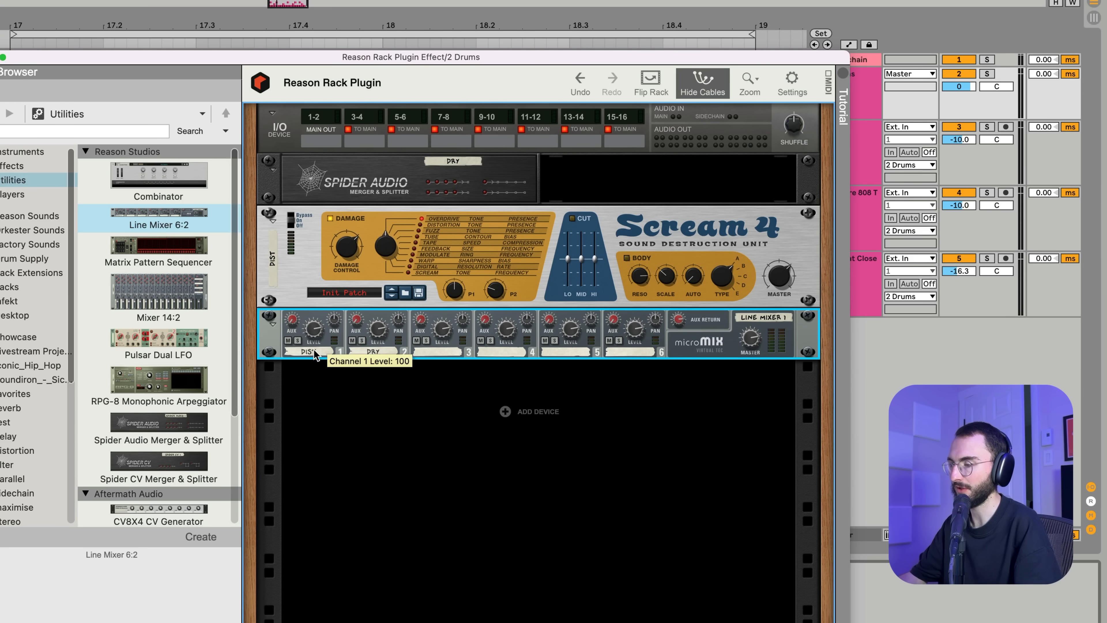
- Connect the Line Mixer's master output to the main audio output to host on the I/O device
key("Tab")
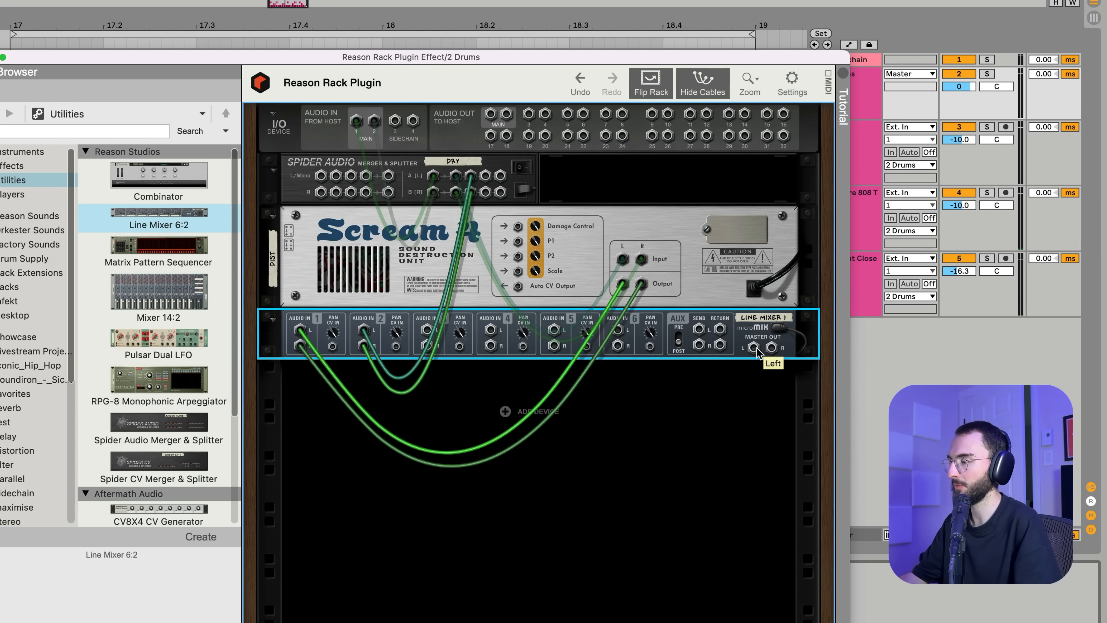
left_click_drag(753, 348, 490, 114)
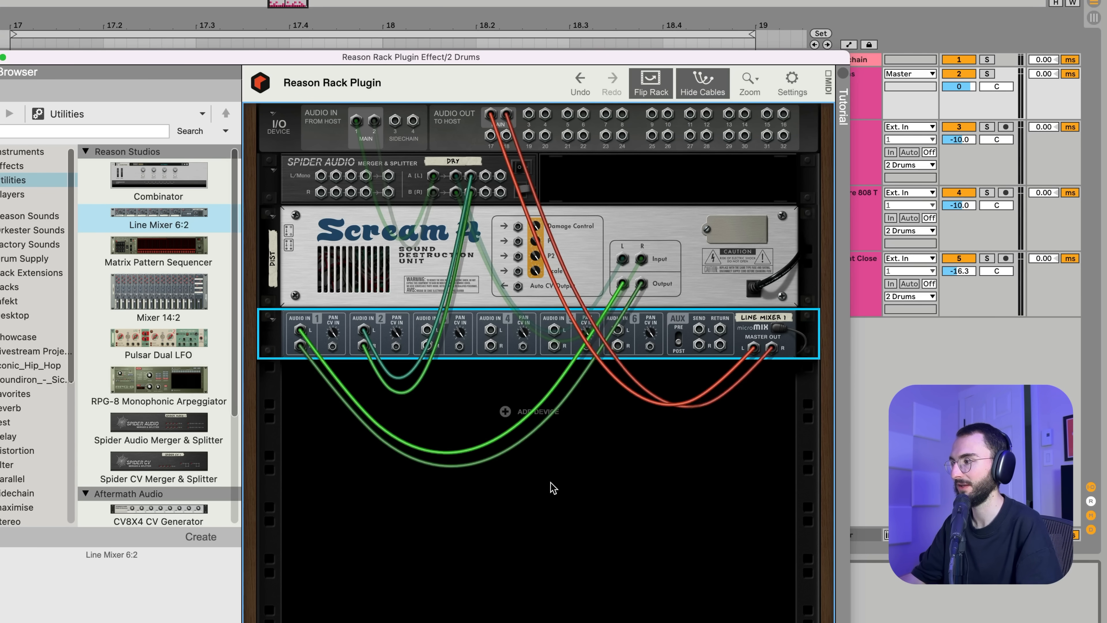
key("Tab")
- Adjust the Dist channel's level on the Line Mixer to 22
left_click_drag(314, 337, 315, 331)
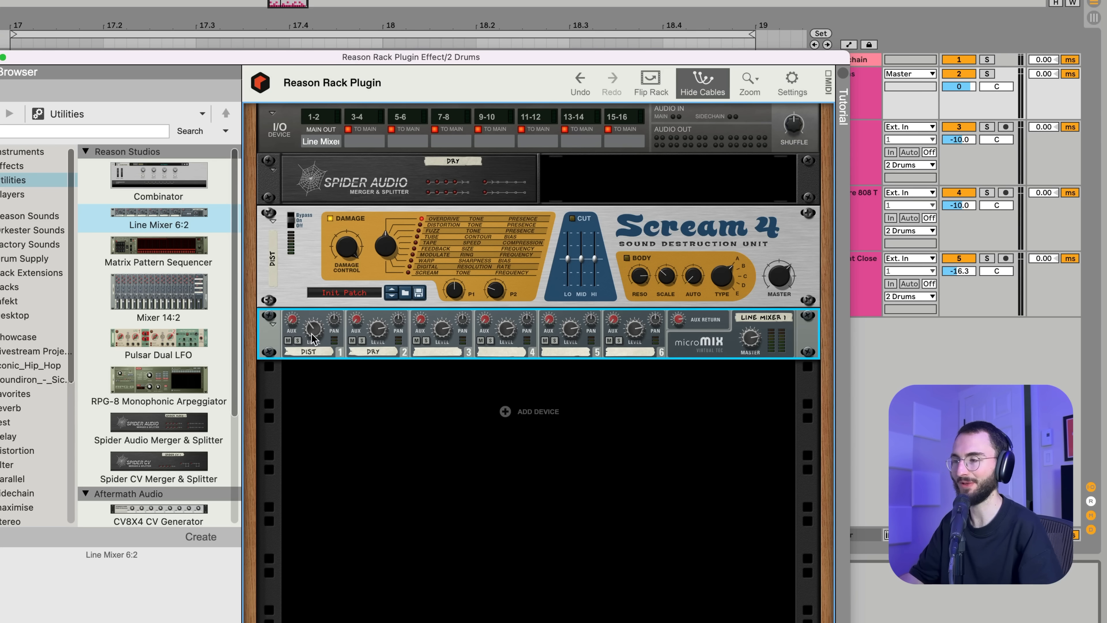
mouse_move(311, 338)
left_click_drag(311, 338, 314, 339)
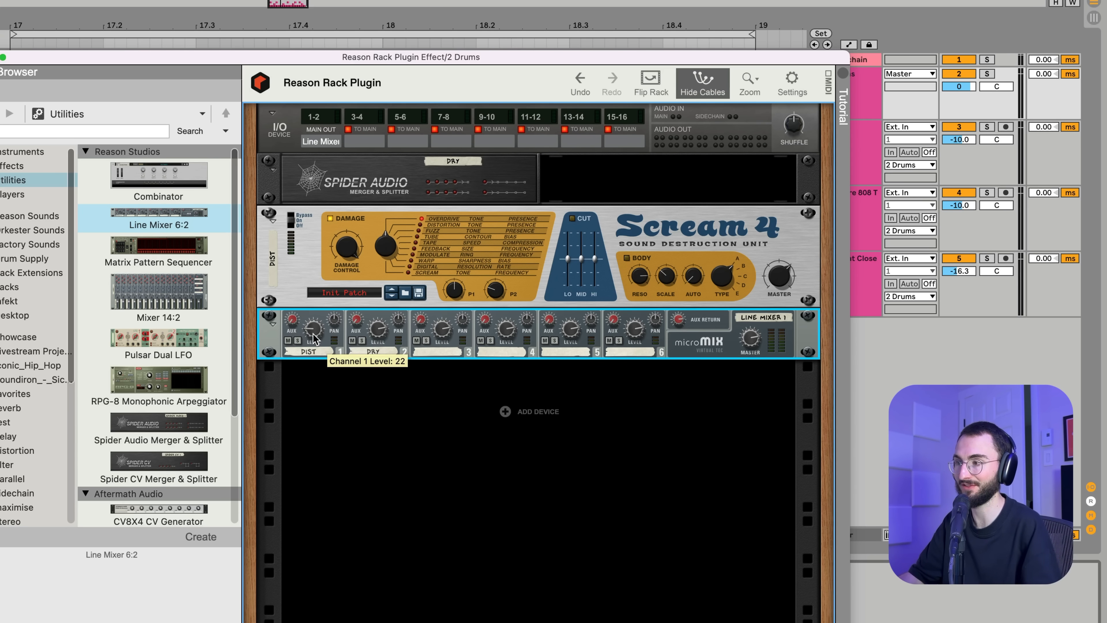
mouse_move(389, 330)
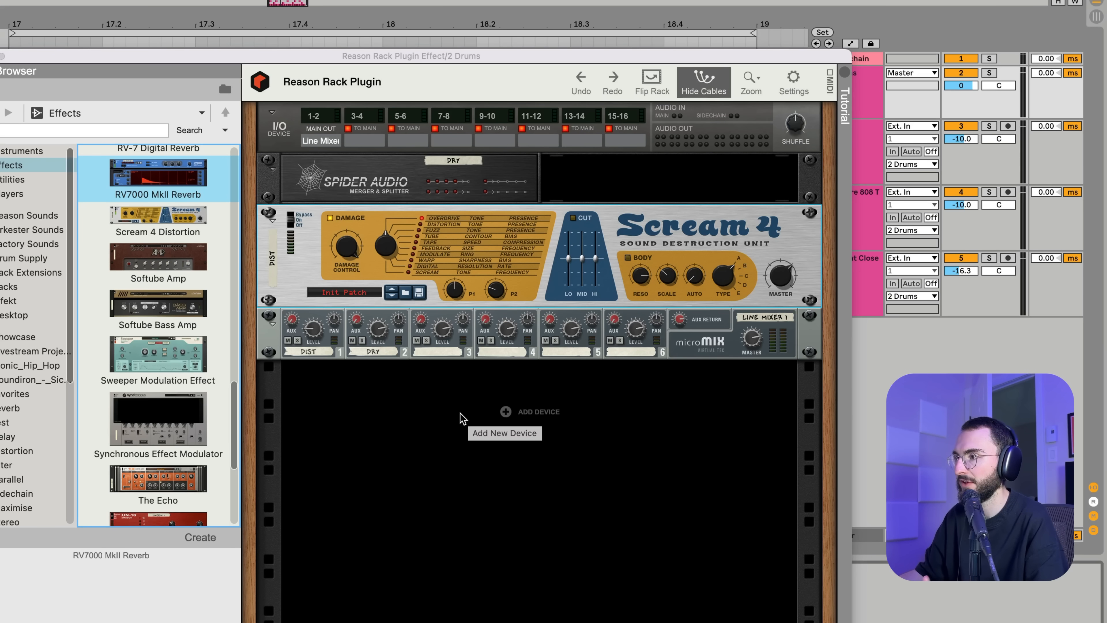
- Replace Scream 4 with an RV7000 MkII Reverb, keeping the cabling, and set its Dry/Wet to 127
mouse_move(157, 180)
left_mouse_down()
mouse_move(323, 236)
mouse_move(358, 233)
left_mouse_up()
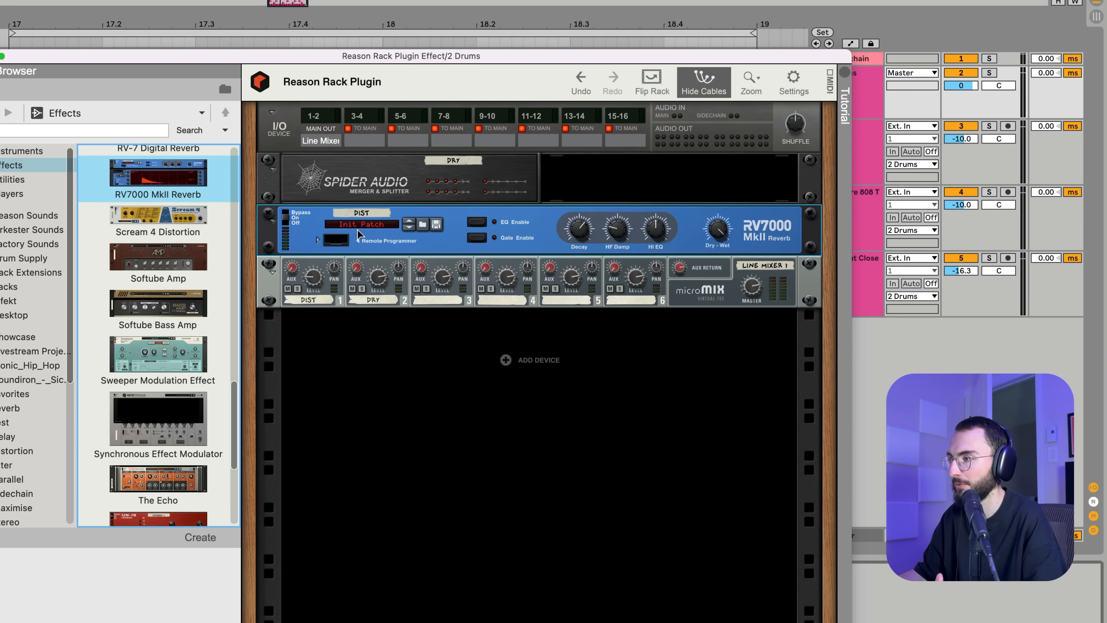
key("Tab")
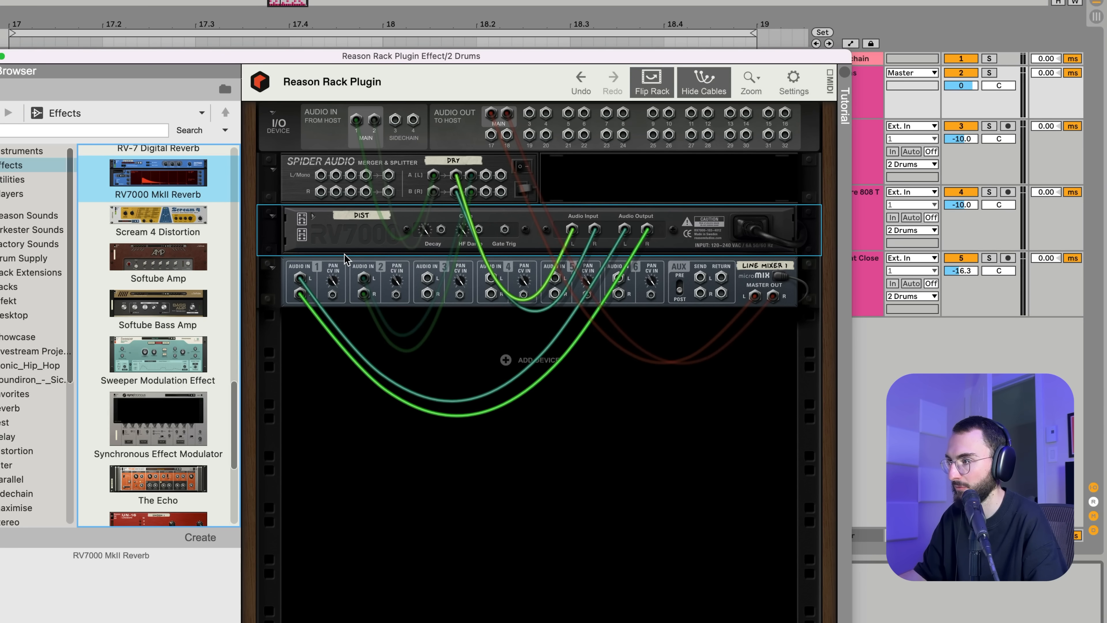
key("Tab")
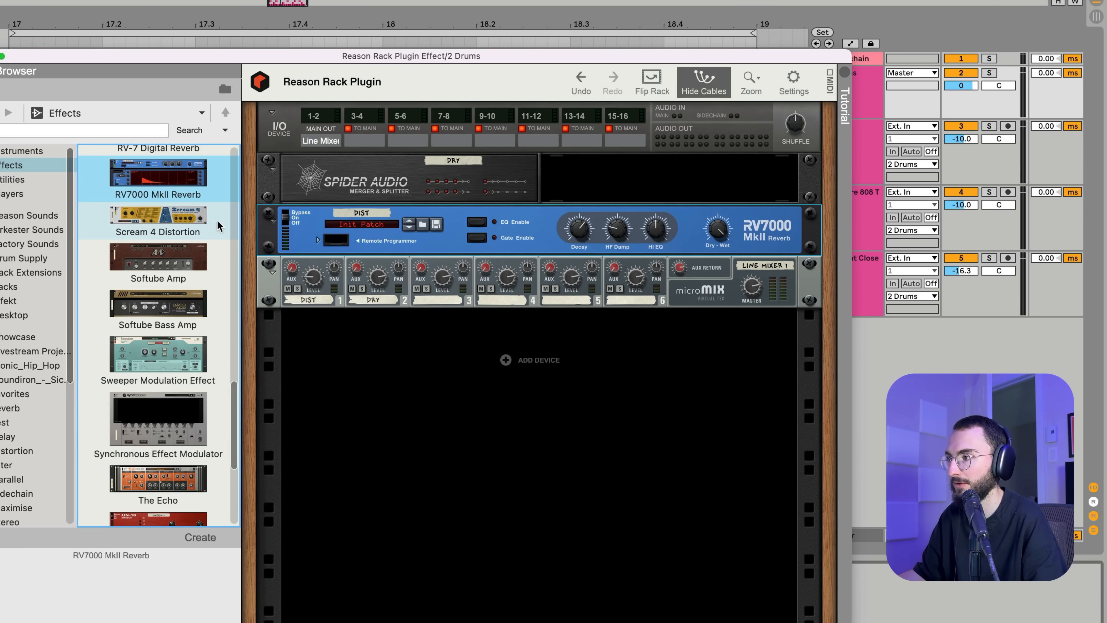
left_click_drag(721, 229, 723, 241)
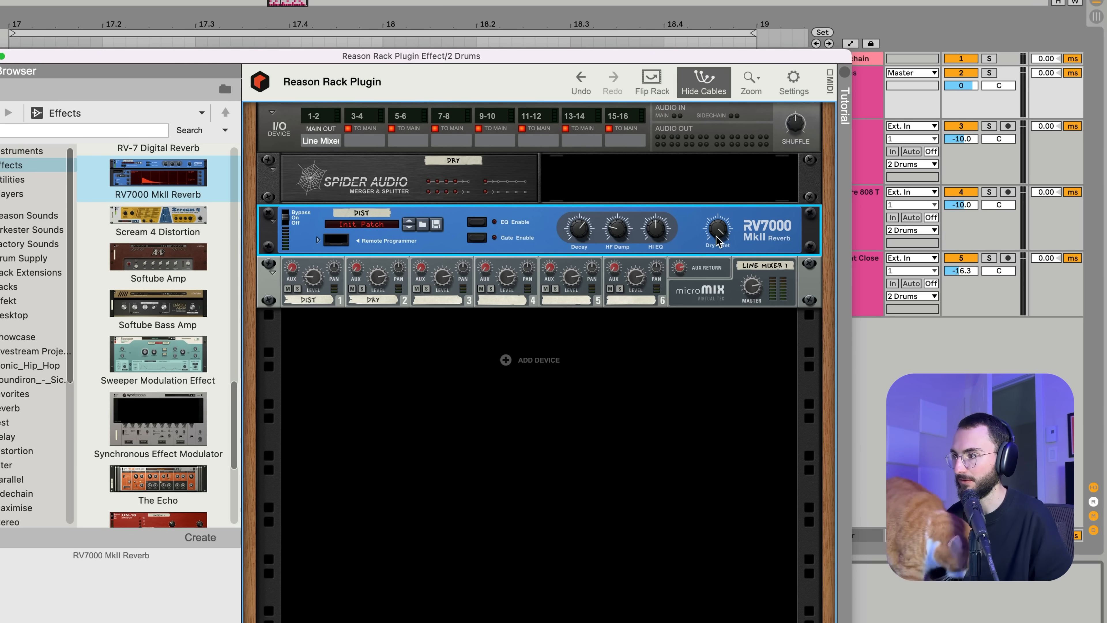
mouse_move(717, 241)
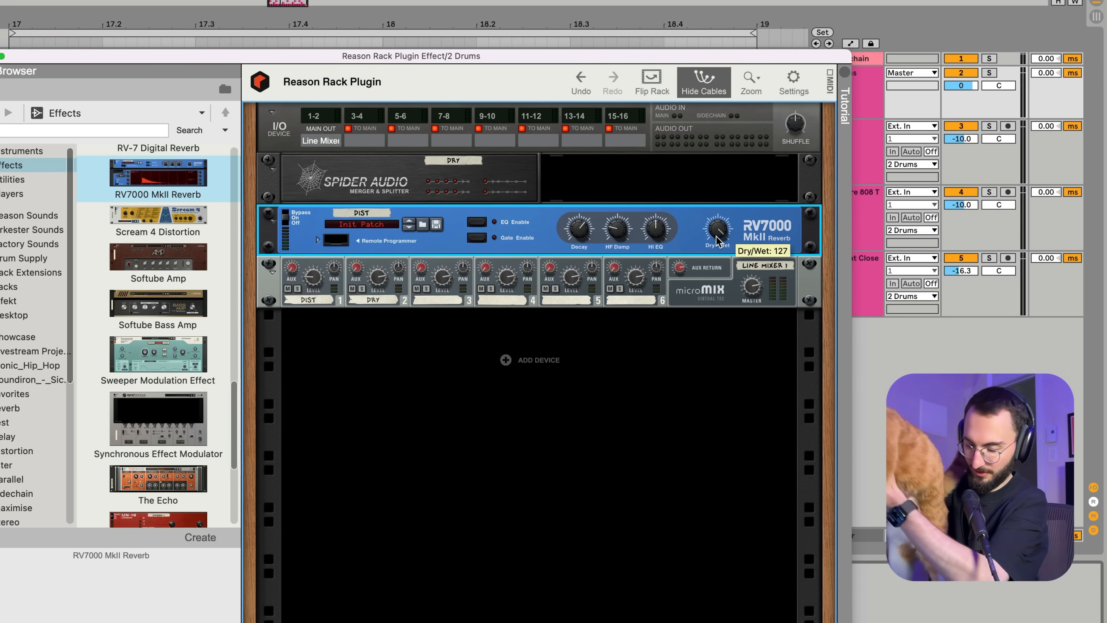
- Insert a Synapse GQ-7 Graphic Equalizer between the RV7000 reverb and the Line Mixer
scroll(157, 349, "down", 5)
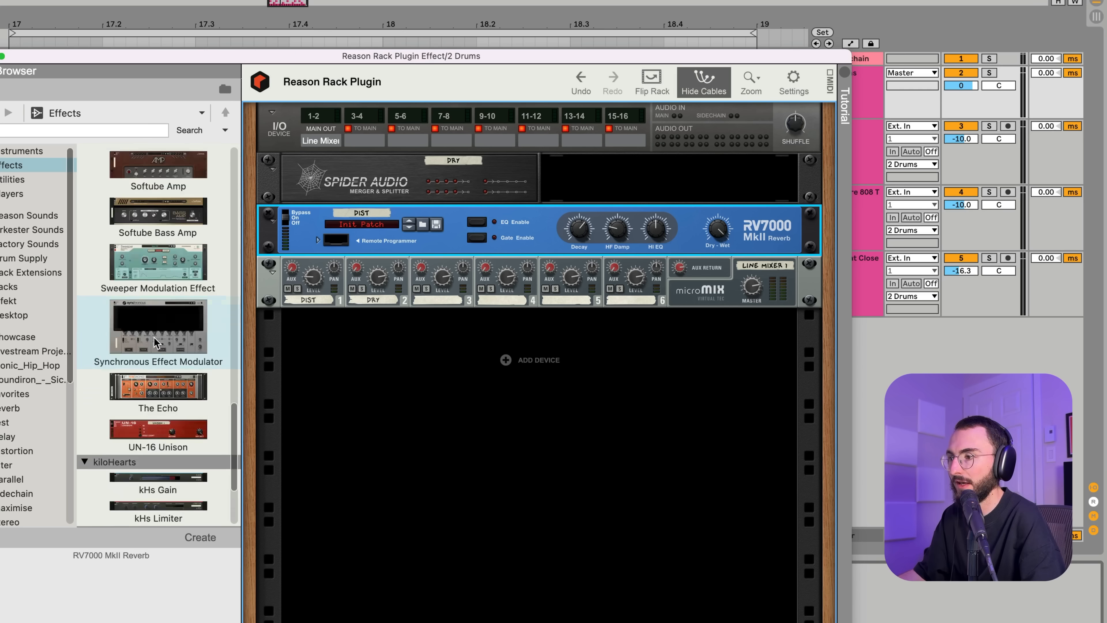
mouse_move(207, 473)
left_mouse_down()
mouse_move(229, 462)
mouse_move(380, 244)
mouse_move(380, 270)
left_mouse_up()
key("Tab")
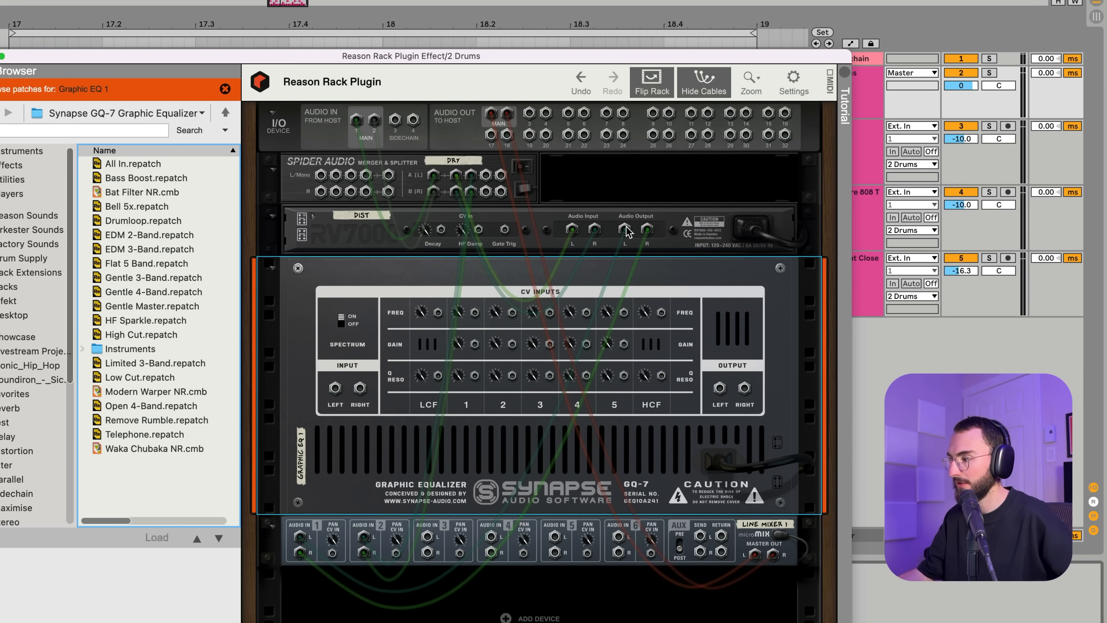
- Route the RV7000 reverb's output into the GQ-7 equalizer and the equalizer's output to mixer channel 1
mouse_move(626, 227)
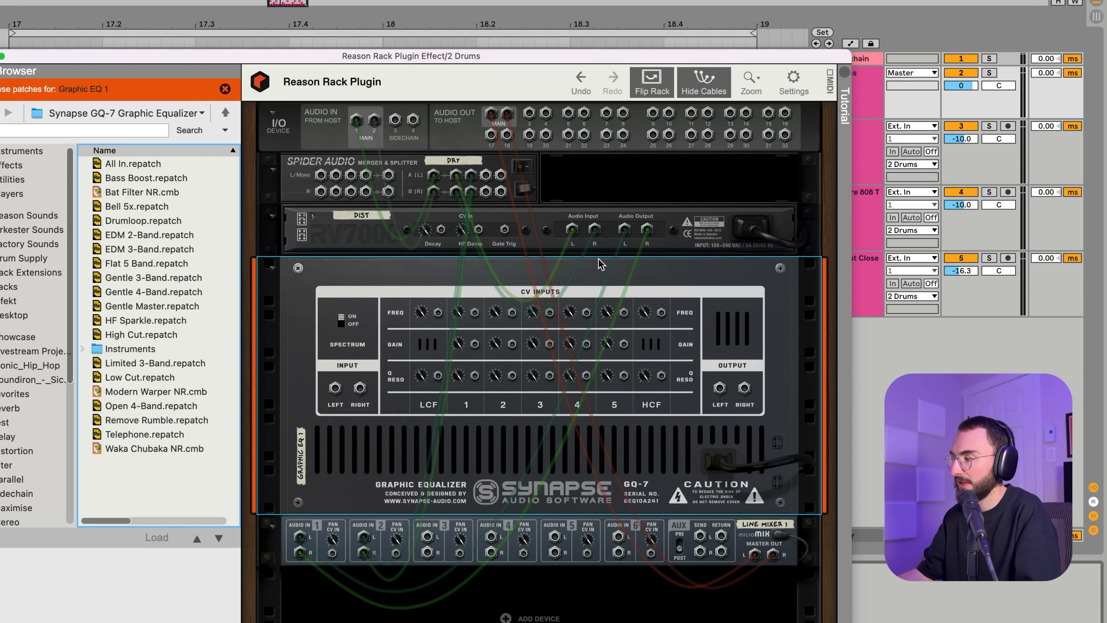
left_click_drag(624, 229, 334, 392)
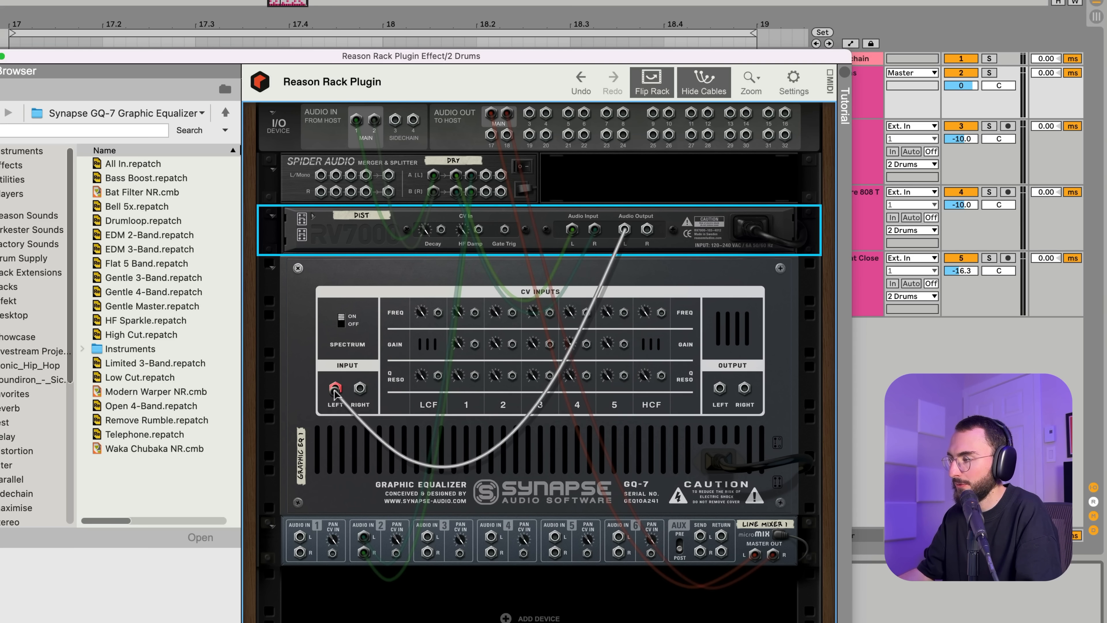
left_click(715, 391)
left_click_drag(714, 391, 301, 542)
key("Tab")
left_click(315, 532)
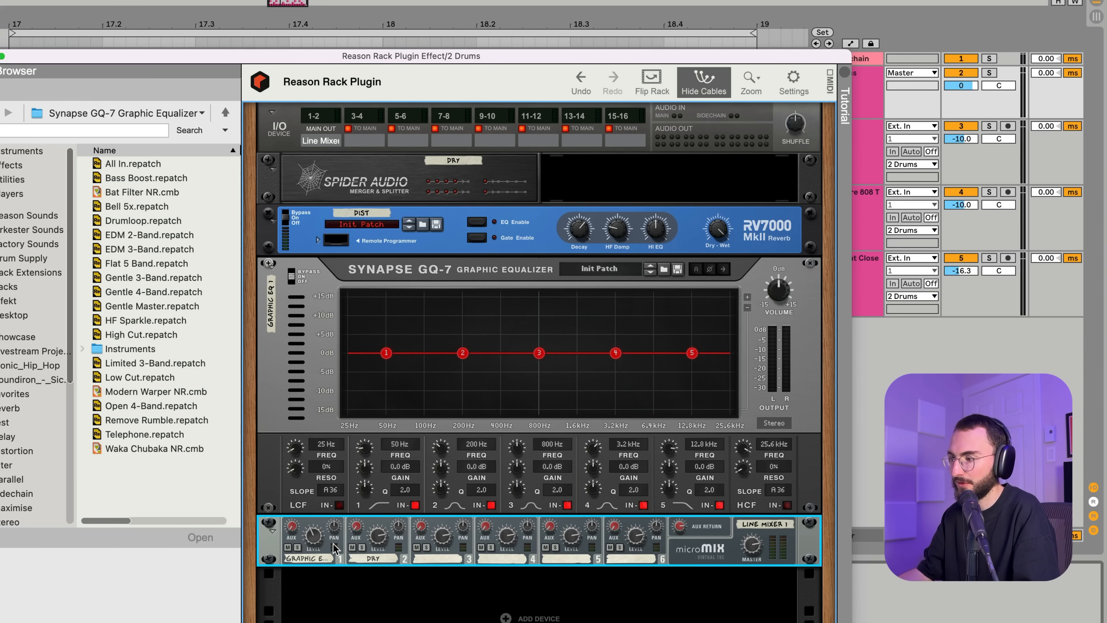
- Play back the drums with mixer channel 1 soloed, compare with the Dry channel soloed, and clear the solos
left_click(297, 548)
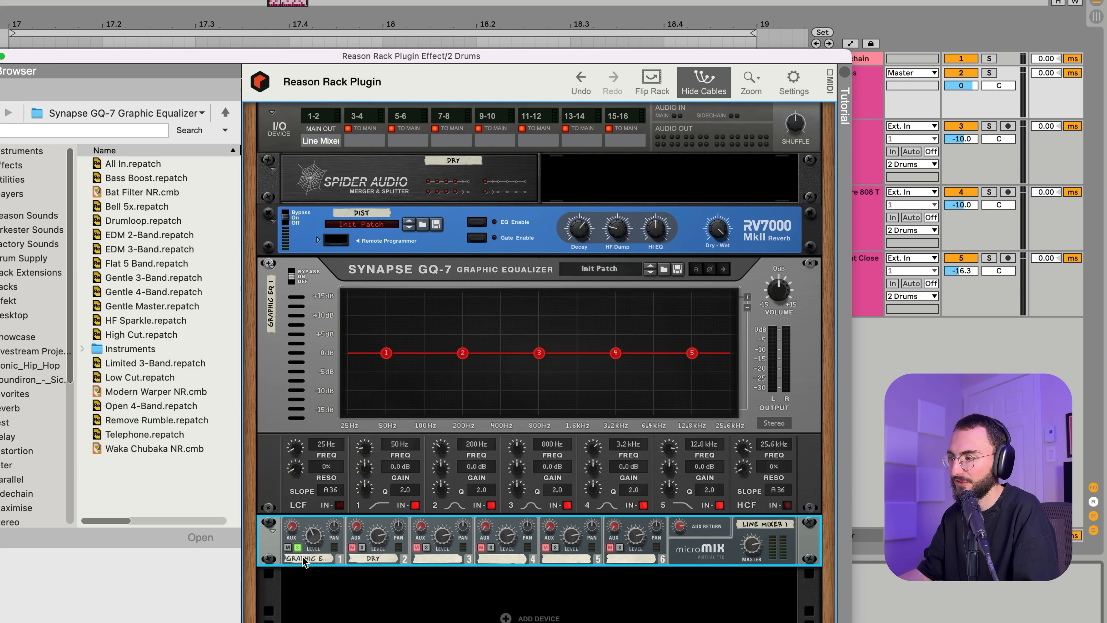
key("space")
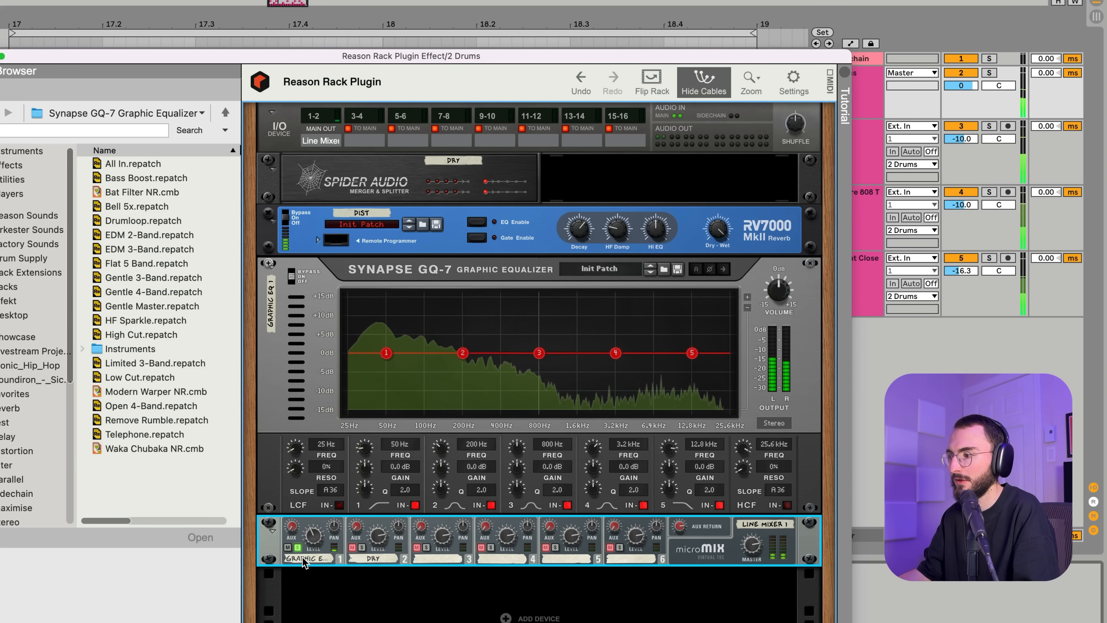
left_click(362, 547)
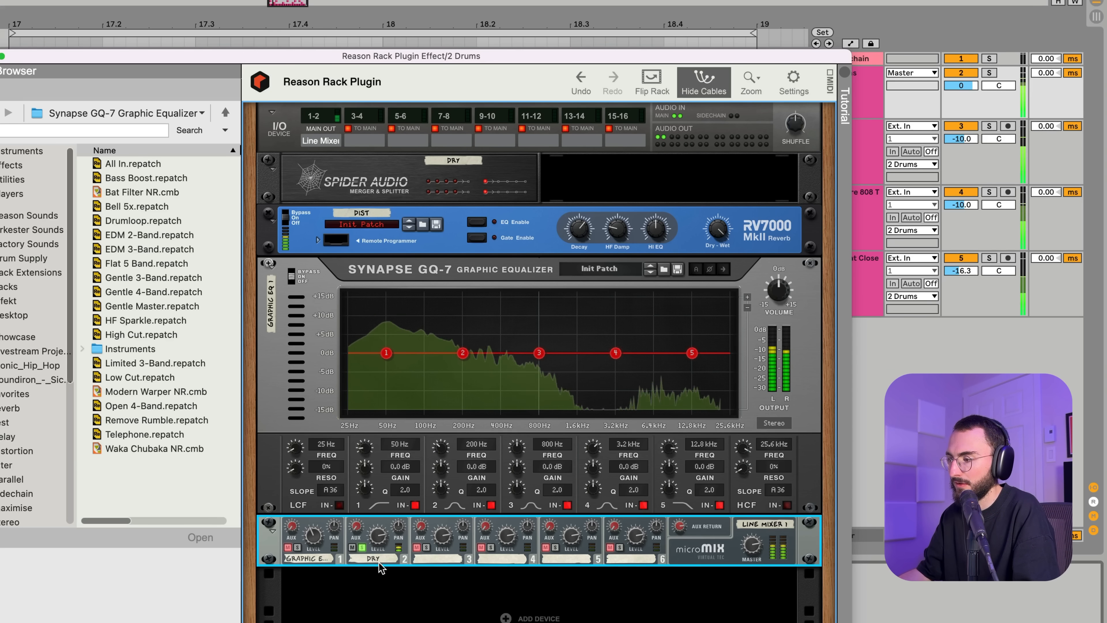
left_click(362, 547)
key("space")
- Filter the reverb's low end with the GQ-7's low cut filter at 1.4 kHz and shorten the RV7000's decay
left_click_drag(312, 536, 312, 519)
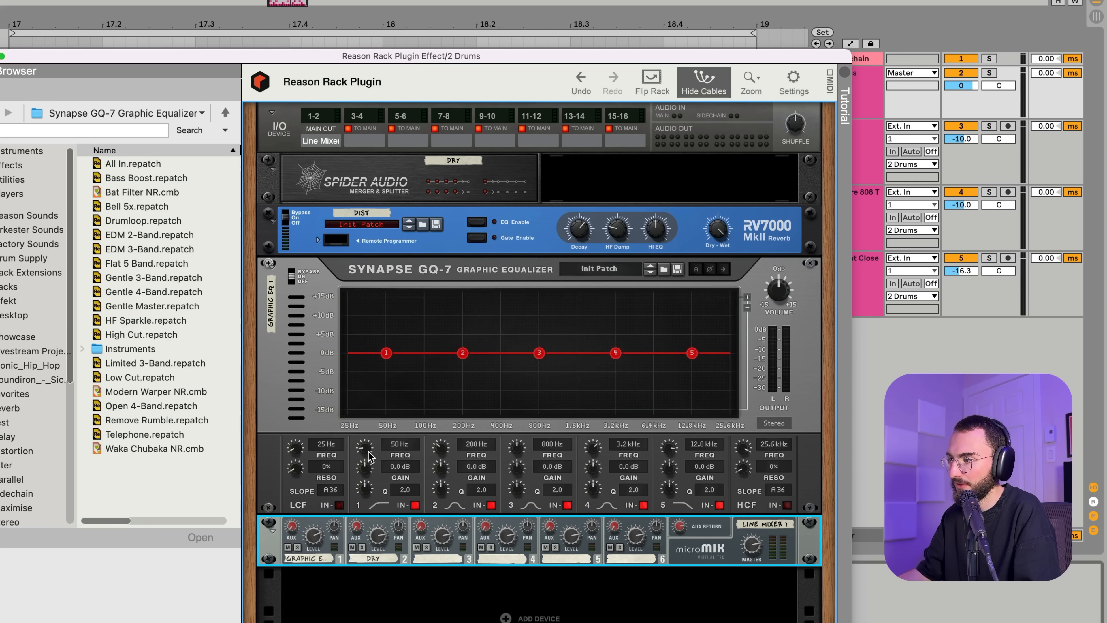
left_click_drag(369, 451, 368, 447)
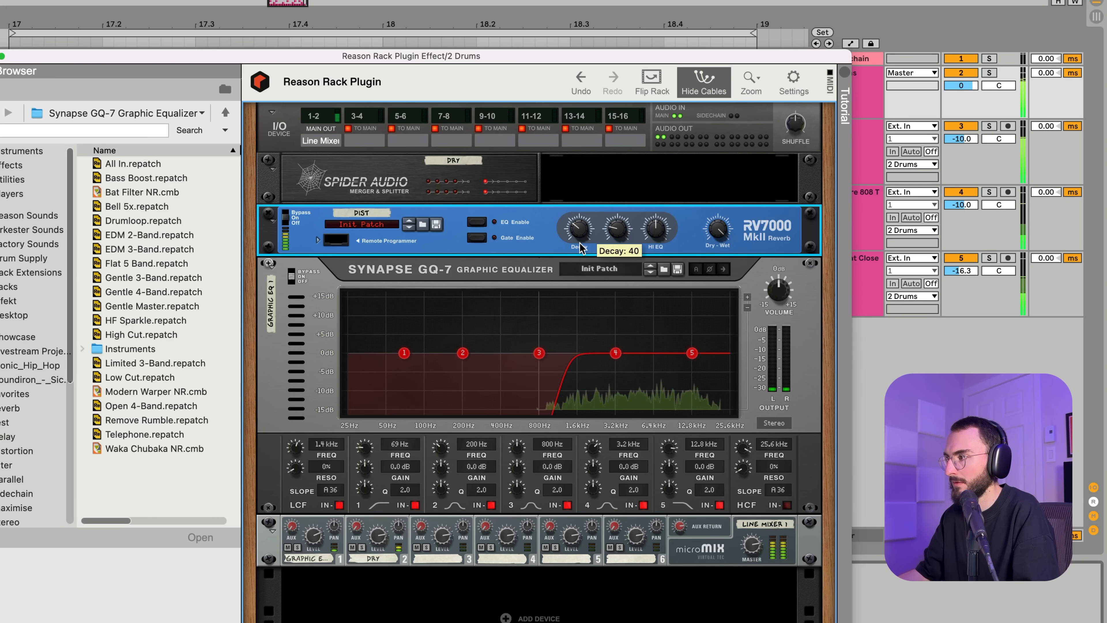
left_click_drag(579, 242, 576, 246)
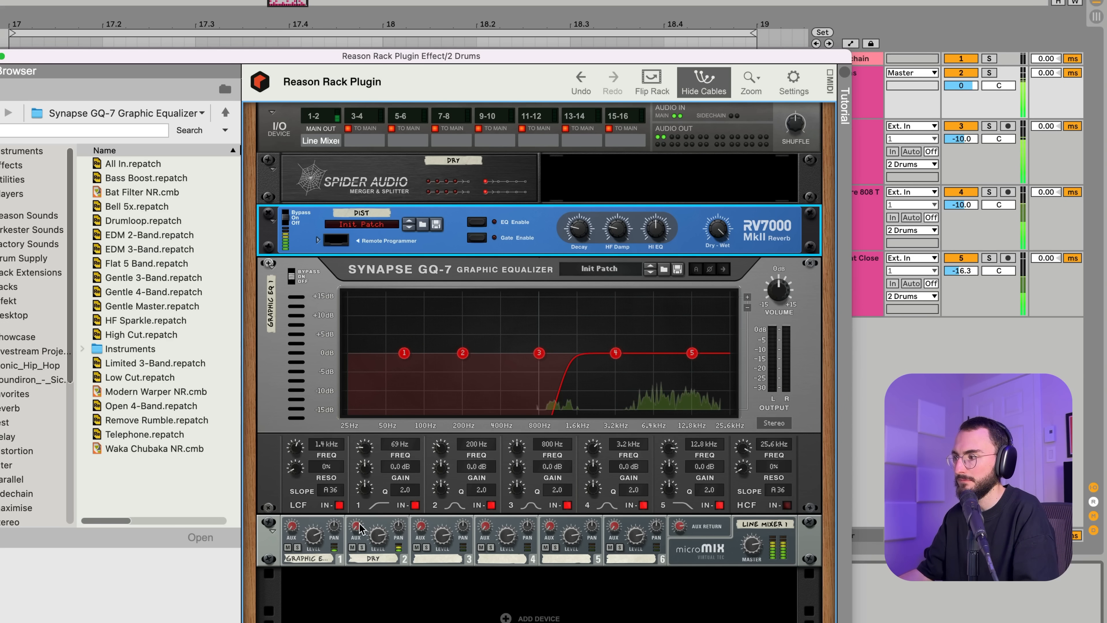
- Replace the GQ-7 equalizer with a Scream 4 Distortion after the RV7000 reverb and set Line Mixer channel 1's level to 38
left_click(17, 165)
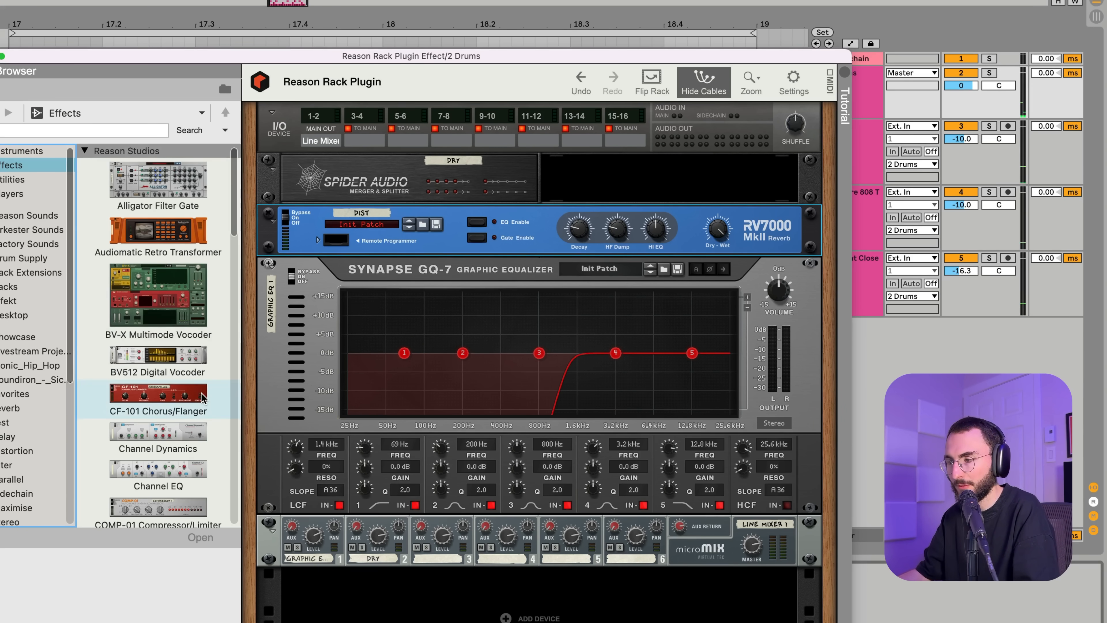
scroll(201, 398, "down", 10)
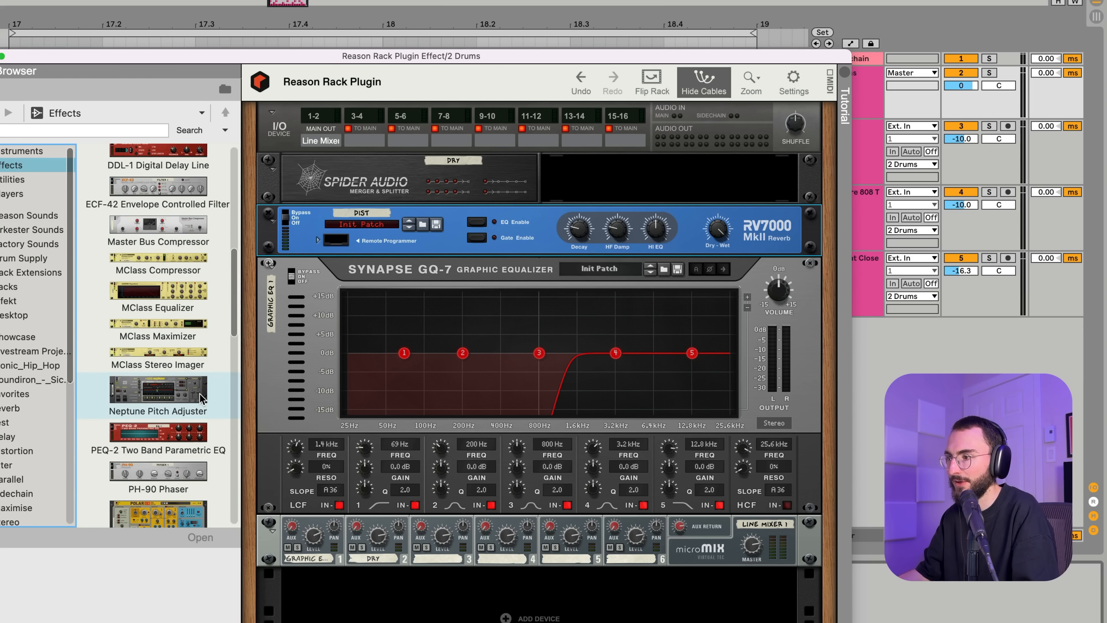
scroll(201, 397, "down", 8)
left_click_drag(161, 456, 345, 286)
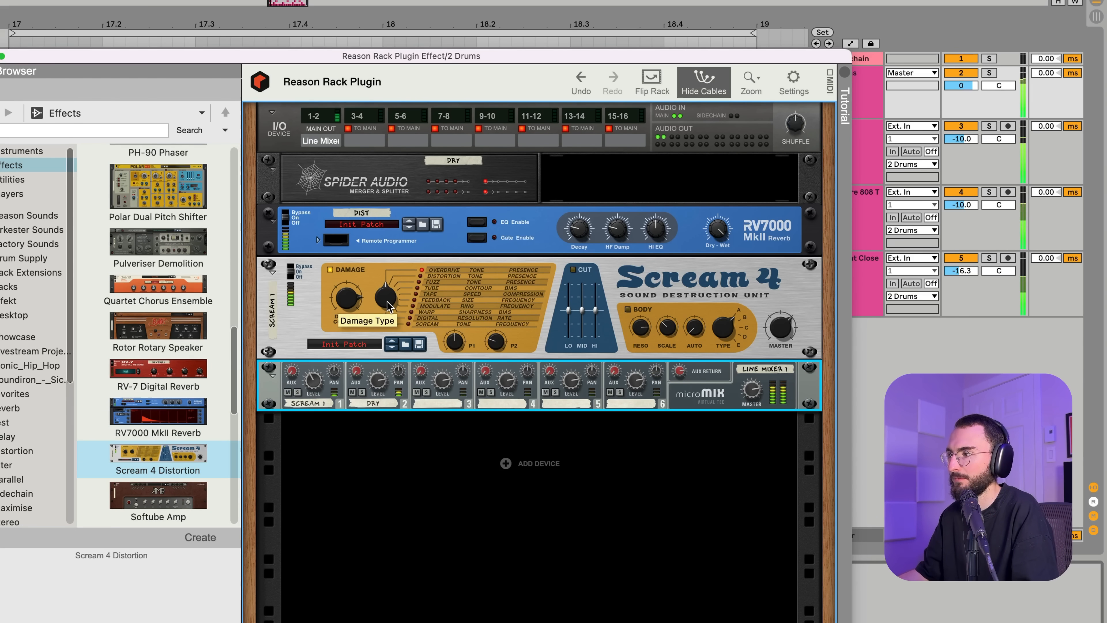
left_click(313, 388)
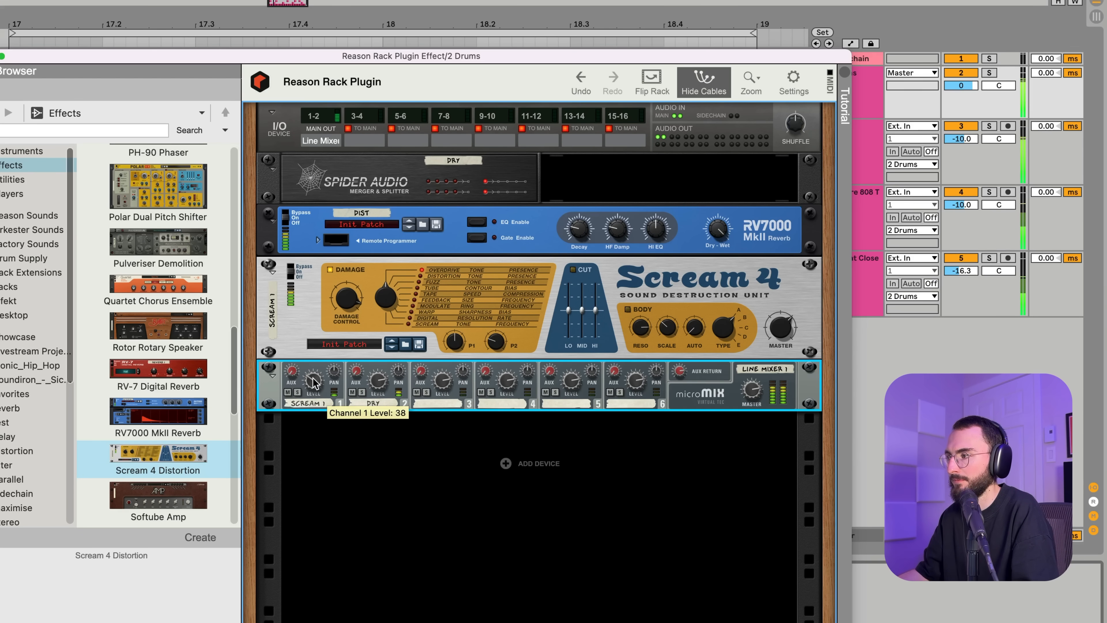